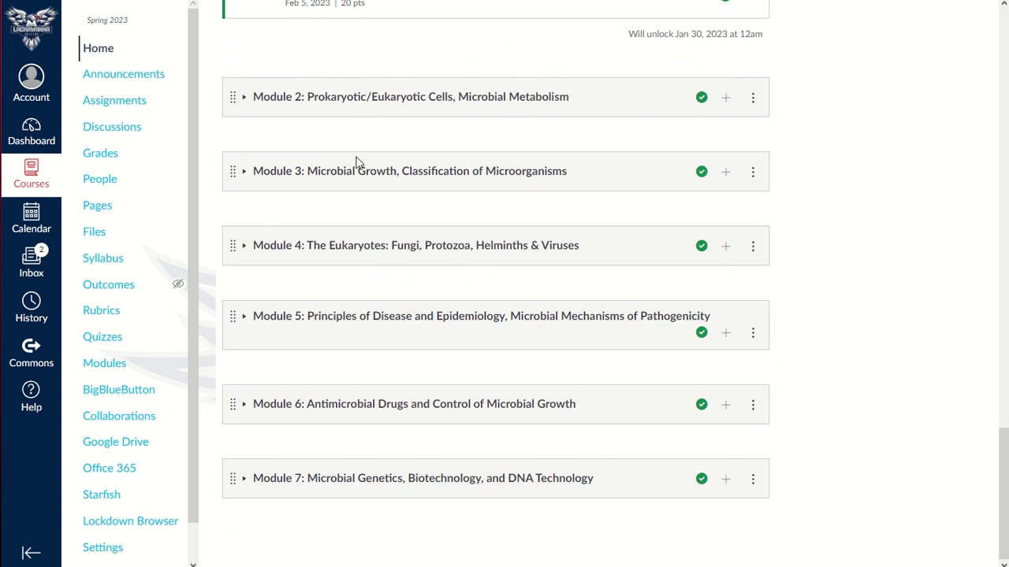
- Review the items of the Getting Started module on the course home page
{"action": "scroll", "coordinate": [357, 162], "scroll_direction": "up", "scroll_amount": 15}
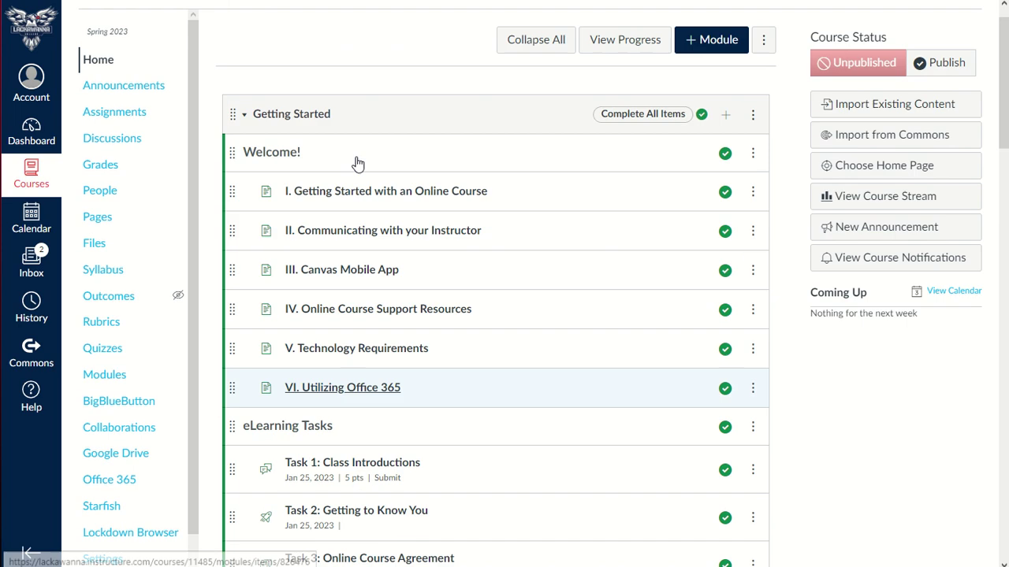
{"action": "scroll", "coordinate": [356, 162], "scroll_direction": "up", "scroll_amount": 1}
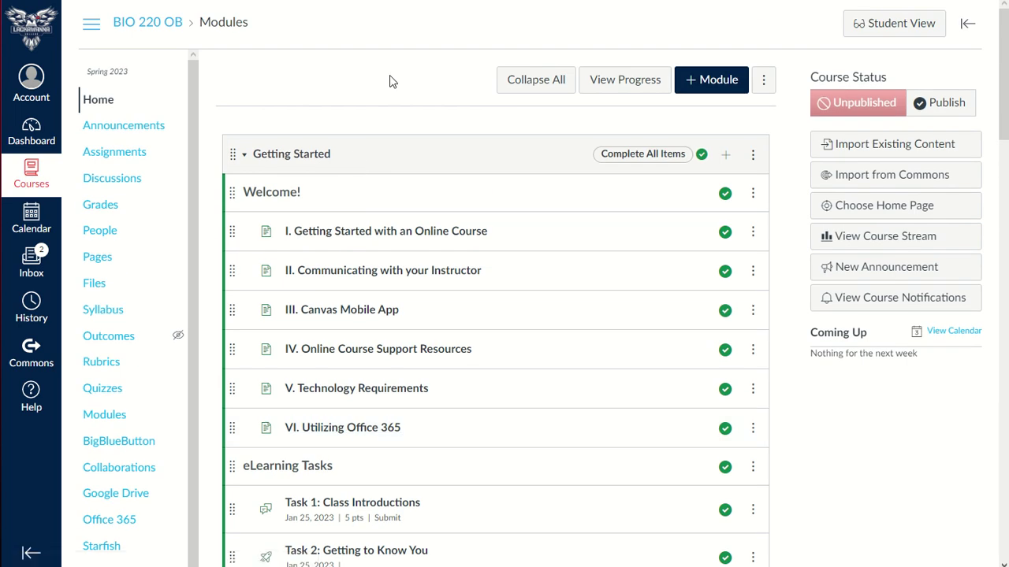
{"action": "scroll", "coordinate": [390, 78], "scroll_direction": "down", "scroll_amount": 3}
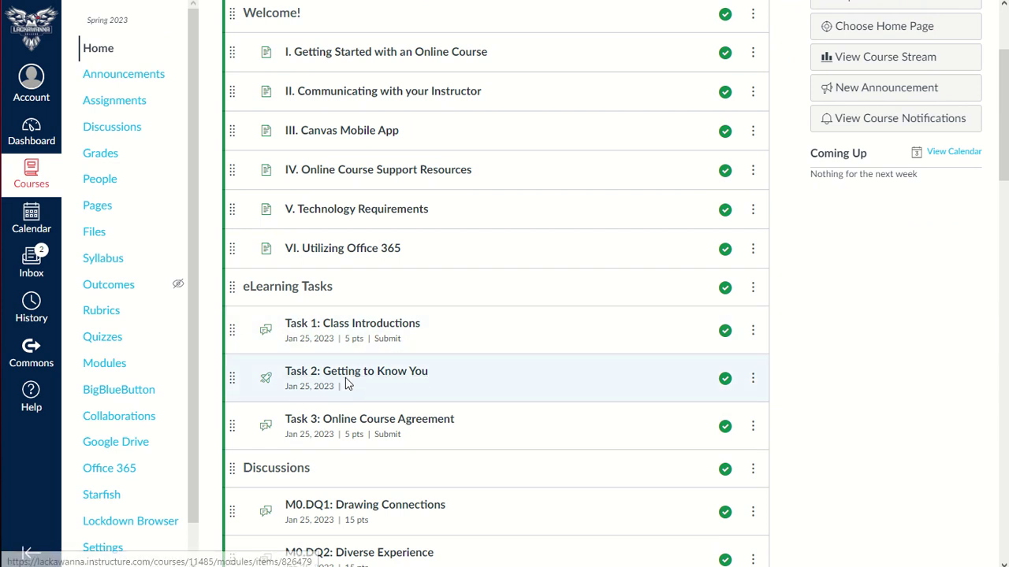
{"action": "scroll", "coordinate": [348, 385], "scroll_direction": "up", "scroll_amount": 2}
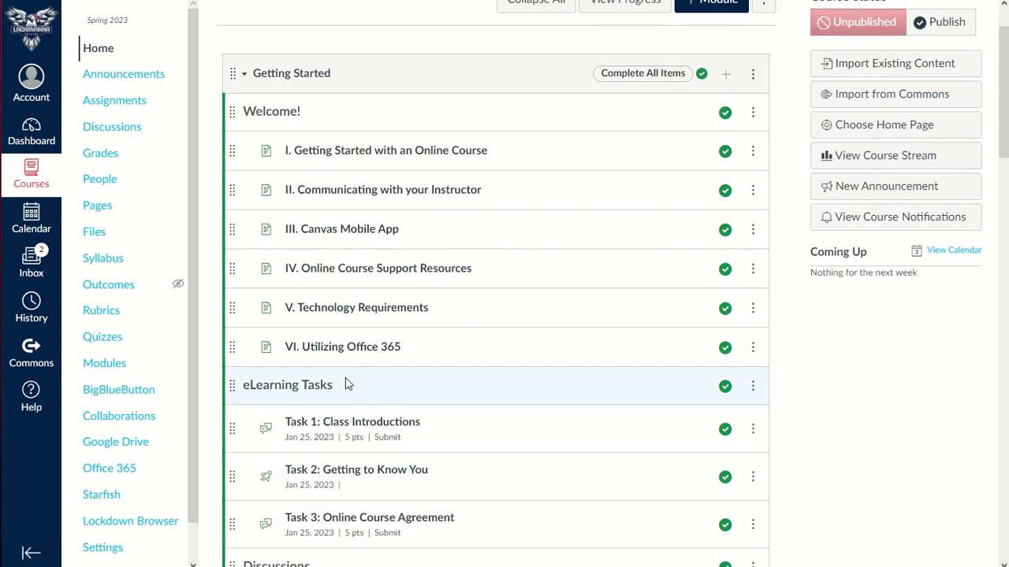
- Read through the "I. Getting Started with an Online Course" page and the following "II. Communicating with your Instructor" page
{"action": "left_click", "coordinate": [327, 156]}
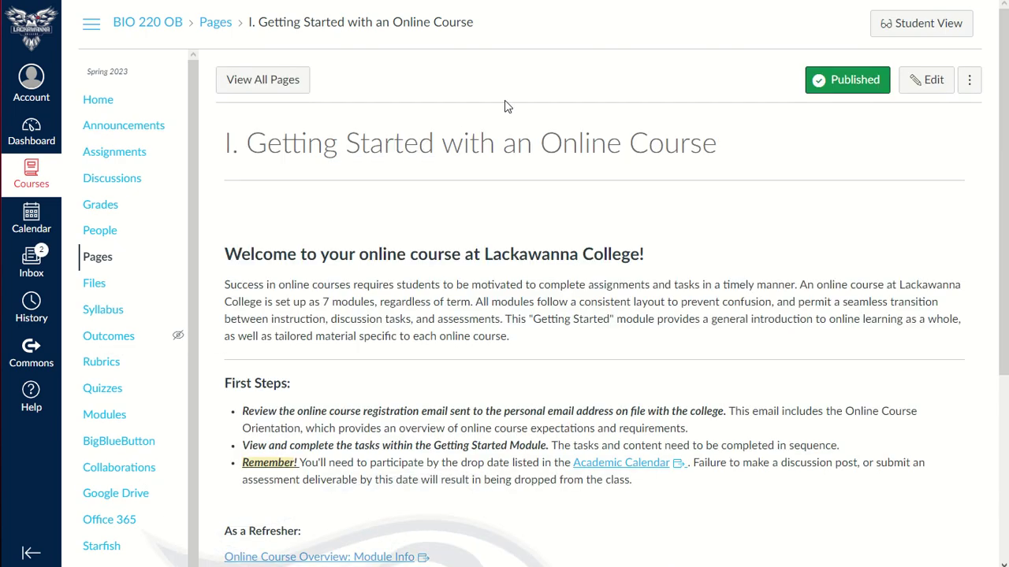
{"action": "scroll", "coordinate": [695, 184], "scroll_direction": "down", "scroll_amount": 4}
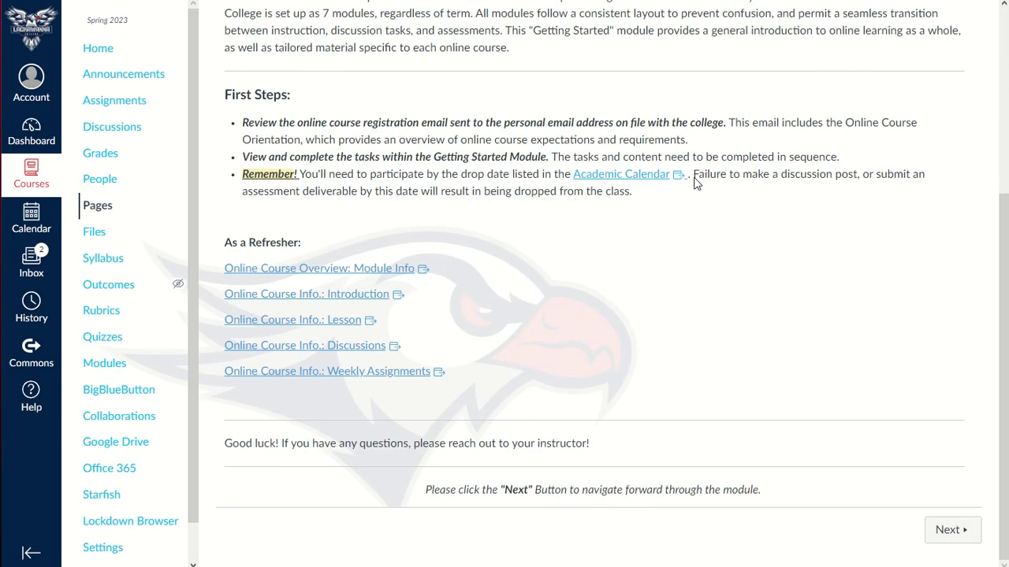
{"action": "left_click", "coordinate": [941, 531]}
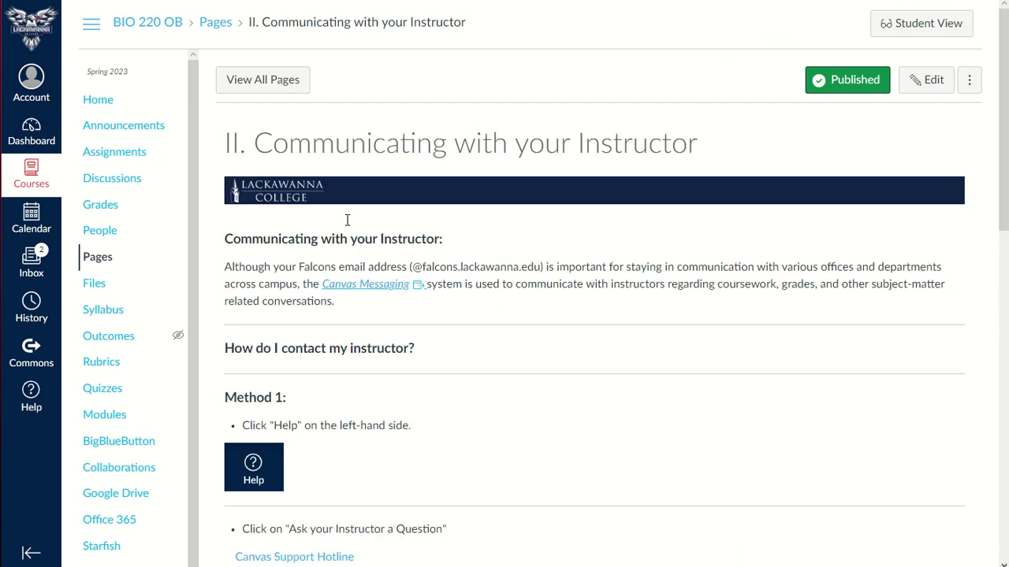
{"action": "scroll", "coordinate": [530, 304], "scroll_direction": "down", "scroll_amount": 10}
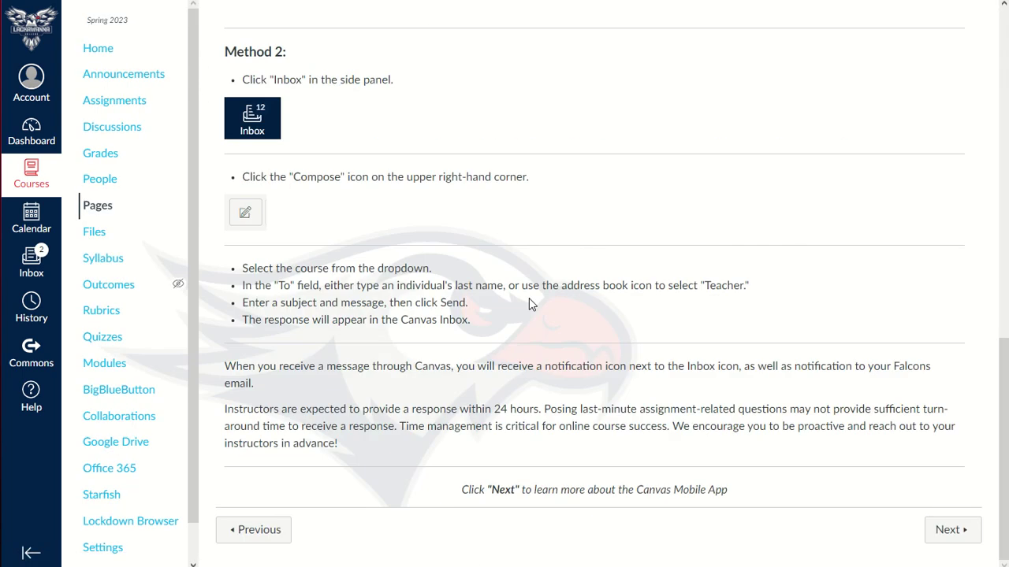
- Review the eLearning Tasks on the course home page and bring up the BIO 220 OB announcements in Canvas
{"action": "left_click", "coordinate": [106, 49]}
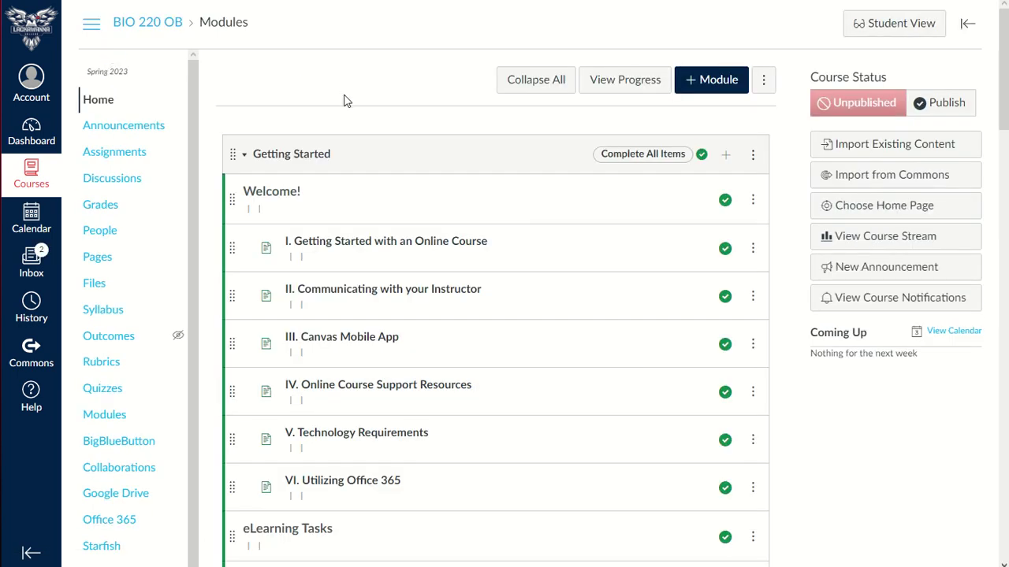
{"action": "scroll", "coordinate": [437, 286], "scroll_direction": "down", "scroll_amount": 4}
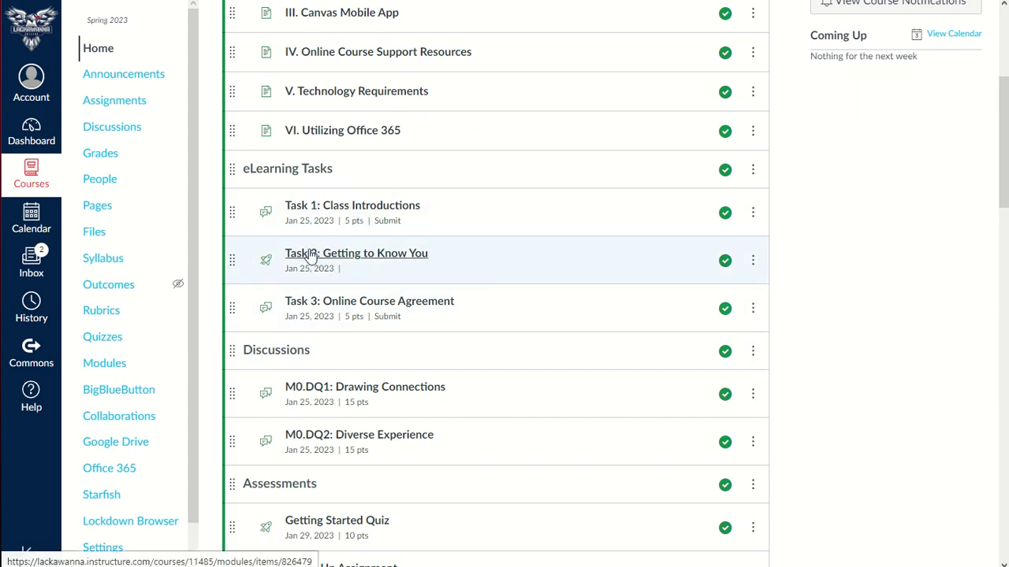
{"action": "left_click", "coordinate": [144, 82]}
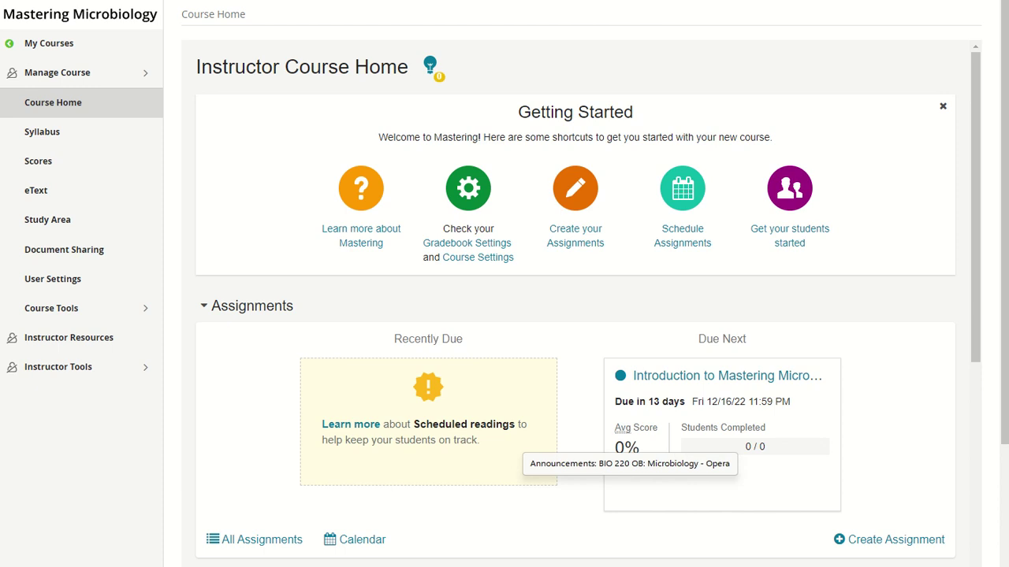
{"action": "left_click", "coordinate": [630, 504]}
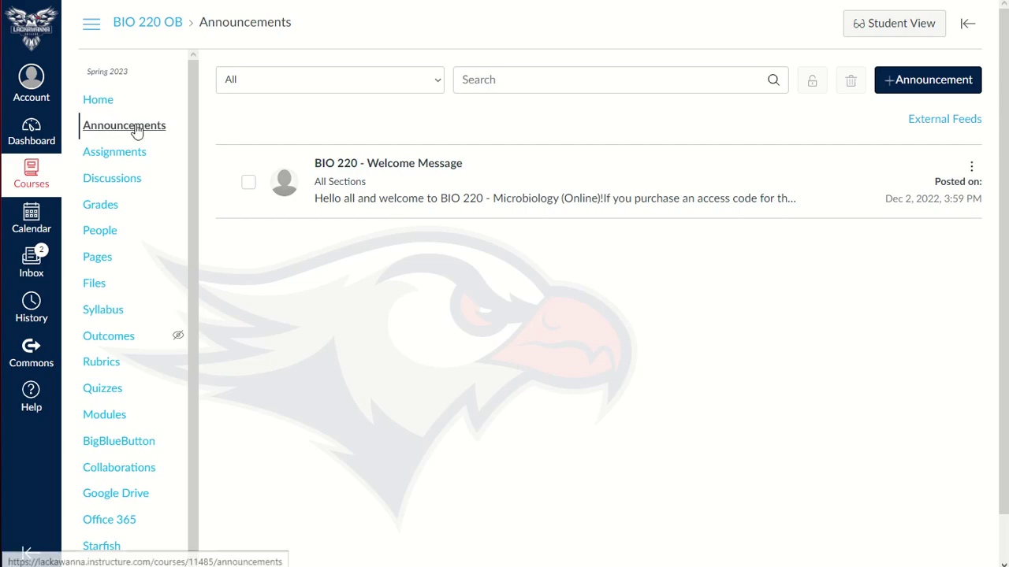
- Return to the course home and examine the Lab Activities listed under Module 1
{"action": "left_click", "coordinate": [103, 108]}
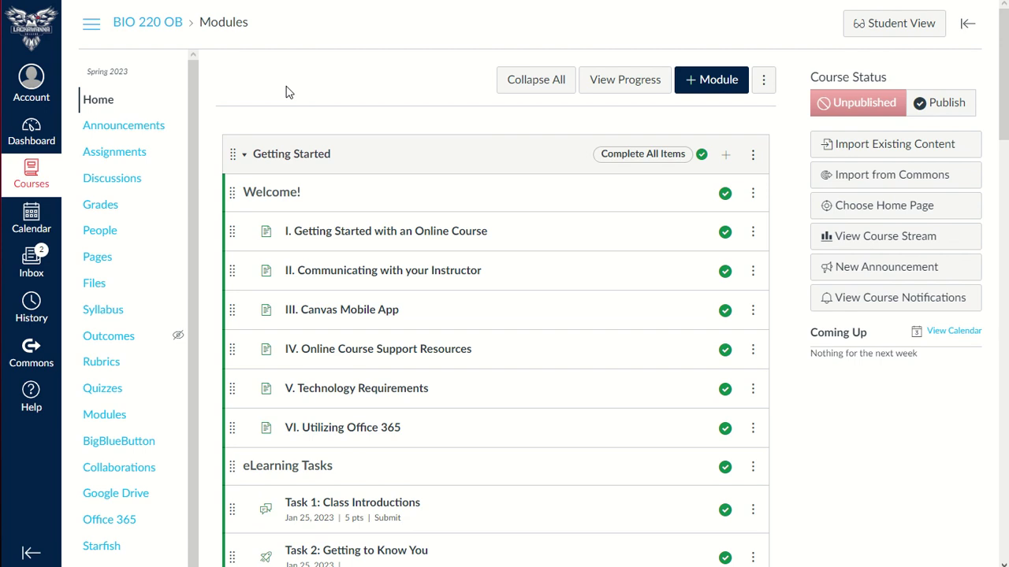
{"action": "scroll", "coordinate": [288, 92], "scroll_direction": "down", "scroll_amount": 10}
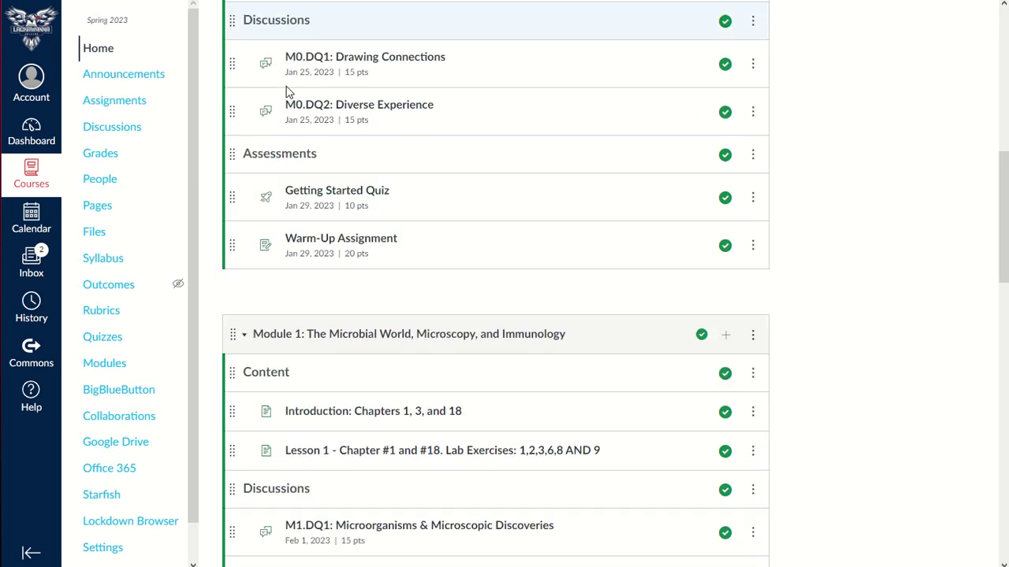
{"action": "scroll", "coordinate": [287, 92], "scroll_direction": "down", "scroll_amount": 1}
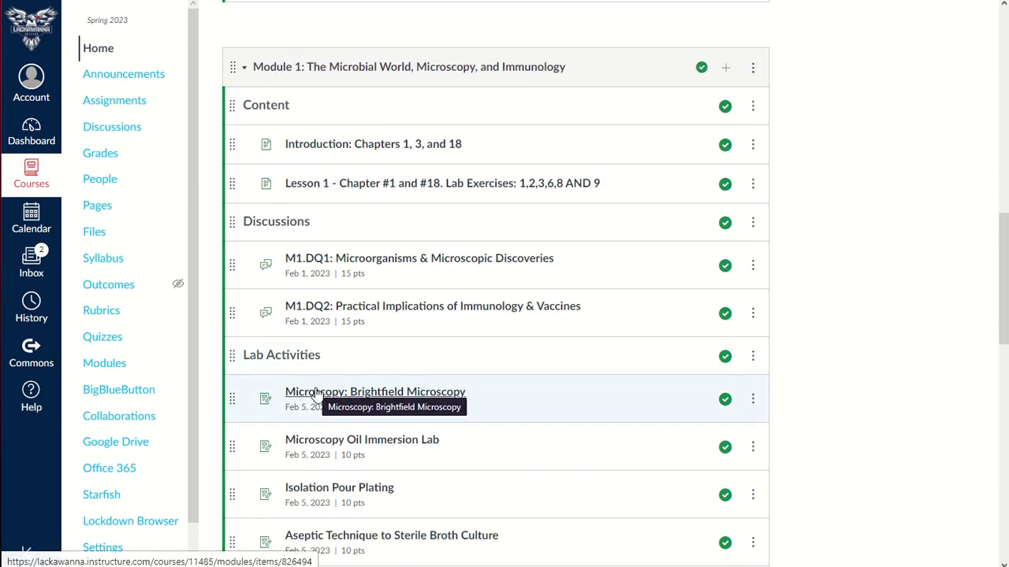
{"action": "scroll", "coordinate": [313, 394], "scroll_direction": "down", "scroll_amount": 1}
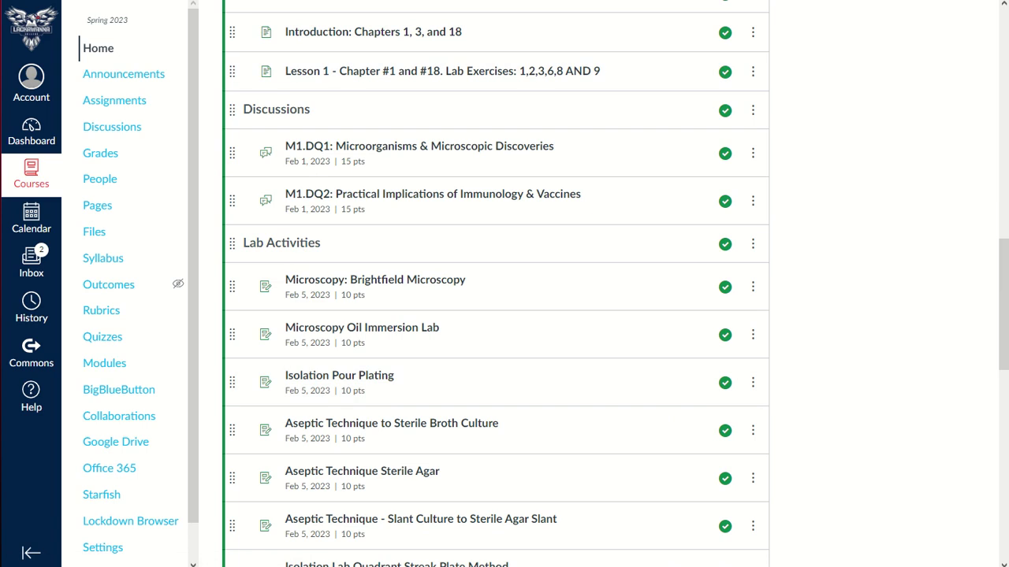
- Switch past the Brightfield Microscopy assignment to the lab manual e-book and open its table of contents
{"action": "key", "text": "ctrl+Tab"}
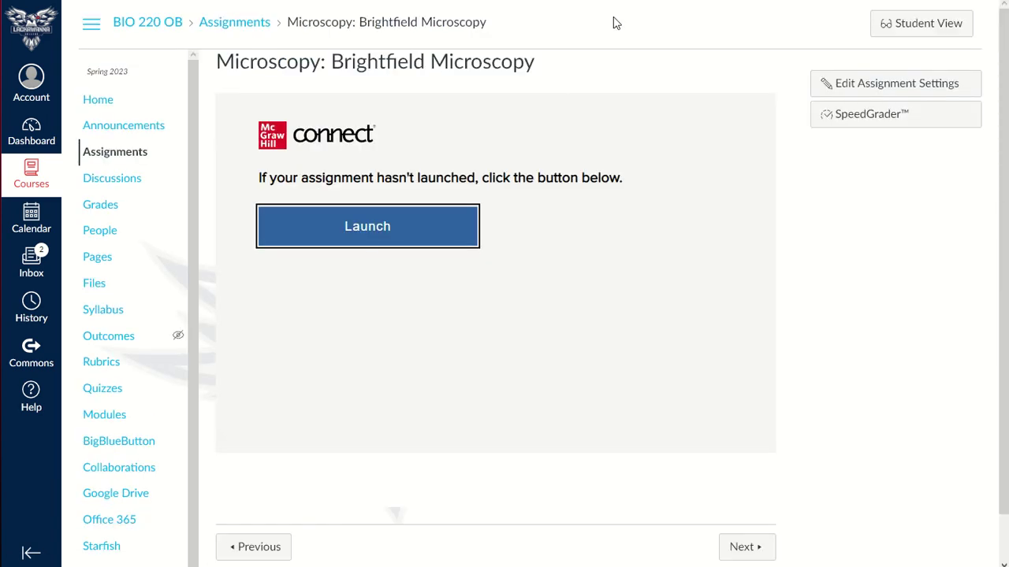
{"action": "key", "text": "ctrl+Tab"}
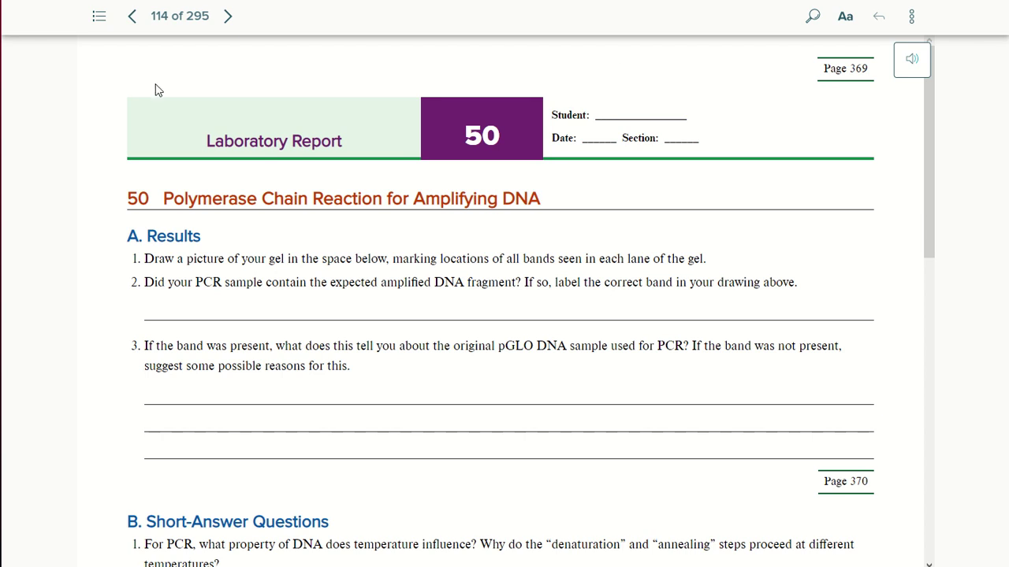
{"action": "left_click", "coordinate": [98, 16]}
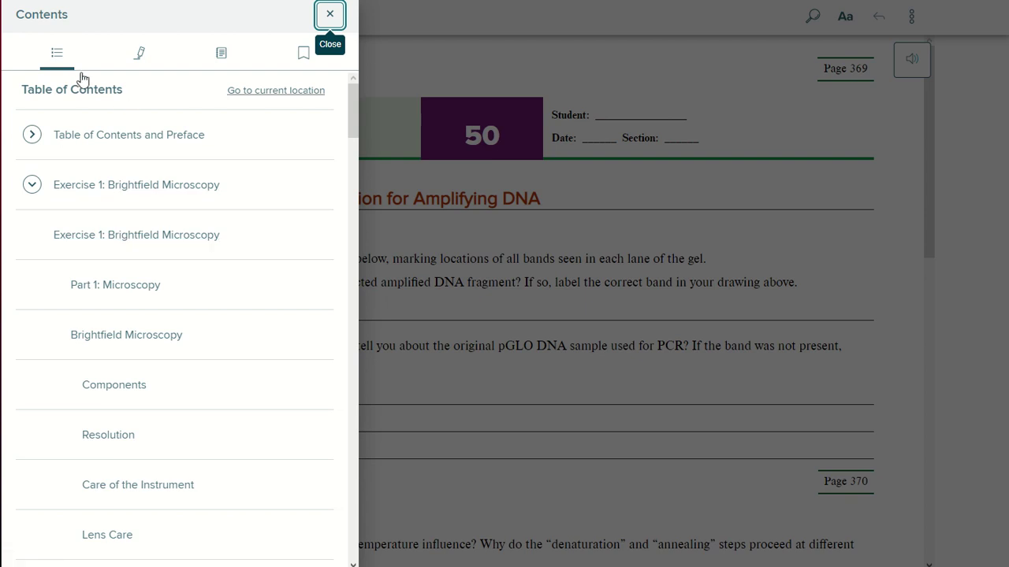
{"action": "left_click", "coordinate": [426, 75]}
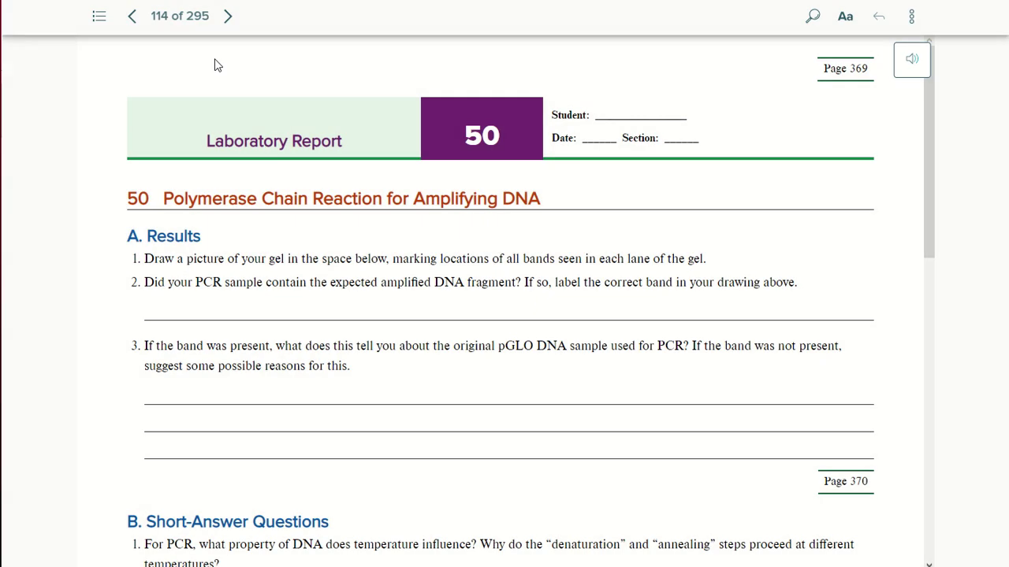
{"action": "left_click", "coordinate": [101, 22]}
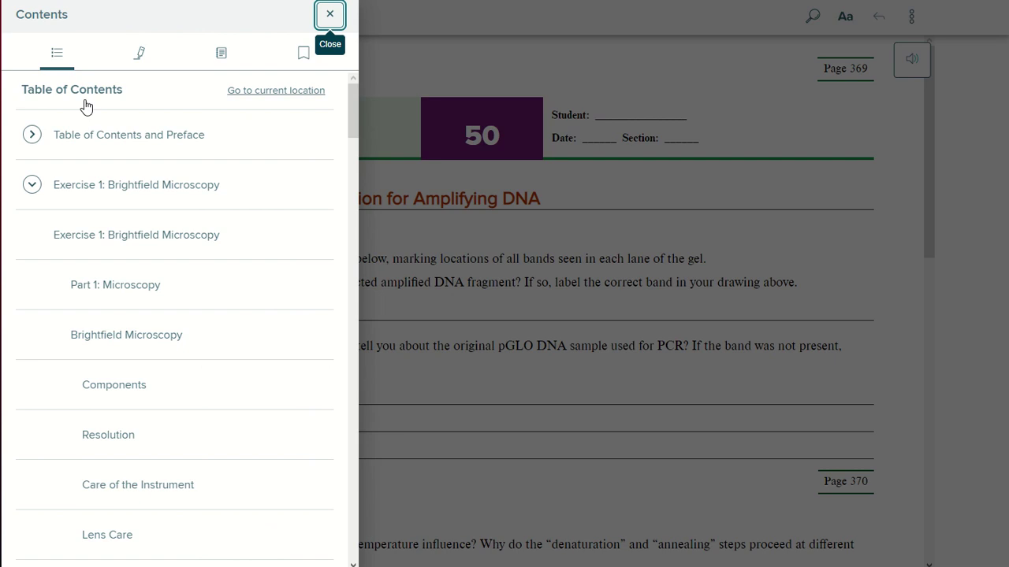
- Collapse Exercise 1 in the table of contents and look through the list of lab exercises
{"action": "left_click", "coordinate": [36, 185]}
{"action": "scroll", "coordinate": [84, 335], "scroll_direction": "down", "scroll_amount": 4}
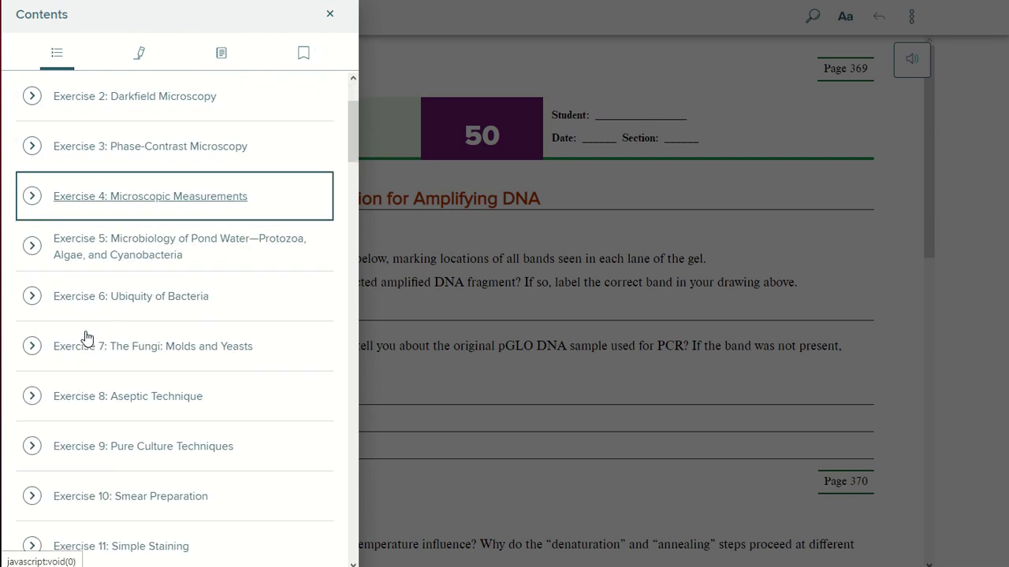
{"action": "scroll", "coordinate": [83, 338], "scroll_direction": "down", "scroll_amount": 4}
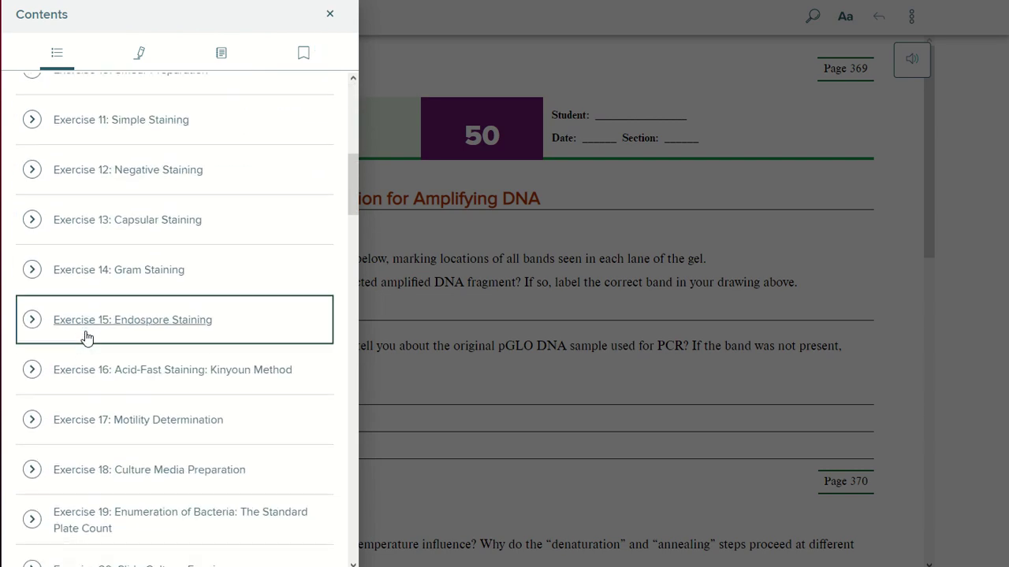
{"action": "scroll", "coordinate": [83, 337], "scroll_direction": "up", "scroll_amount": 7}
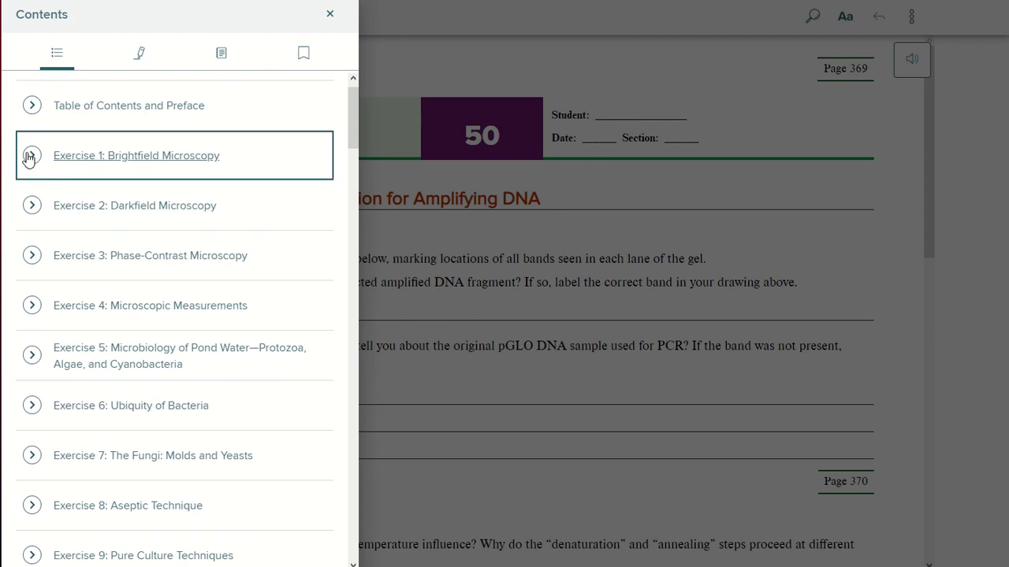
- Expand Exercise 1: Brightfield Microscopy and open the Laboratory Report section that follows Putting It Away
{"action": "left_click", "coordinate": [30, 156]}
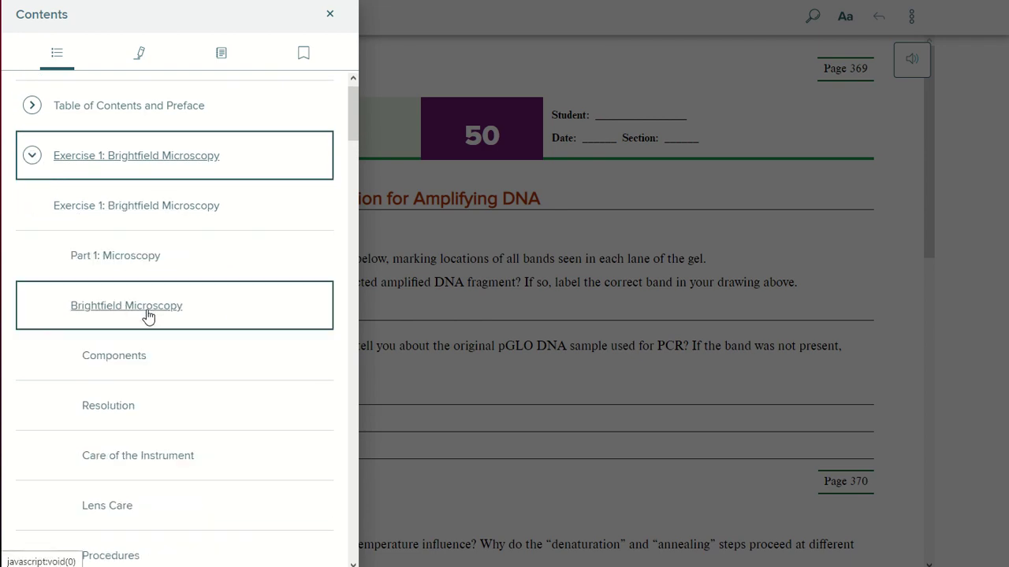
{"action": "scroll", "coordinate": [146, 313], "scroll_direction": "down", "scroll_amount": 1}
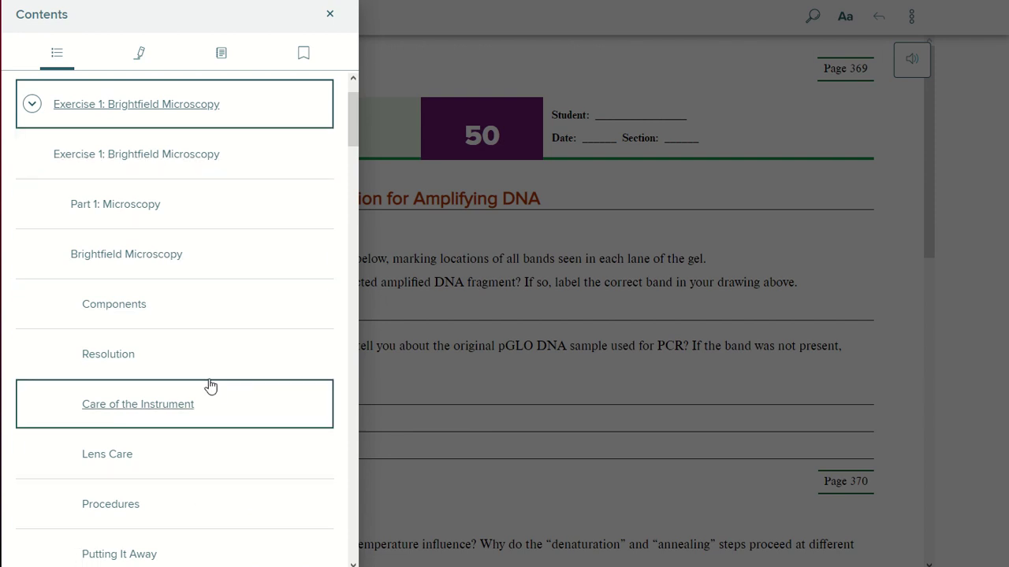
{"action": "scroll", "coordinate": [210, 386], "scroll_direction": "down", "scroll_amount": 3}
{"action": "scroll", "coordinate": [209, 385], "scroll_direction": "down", "scroll_amount": 1}
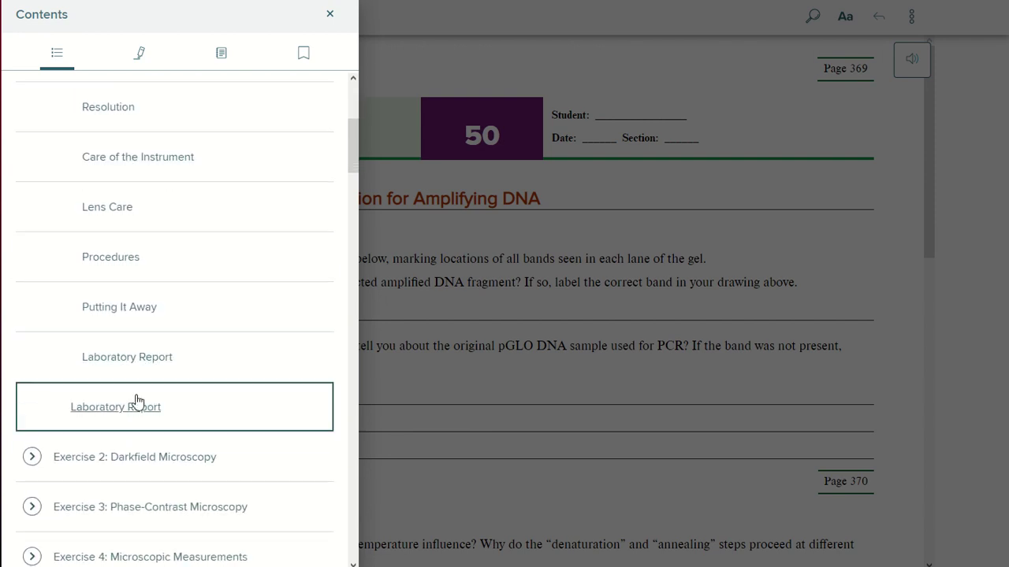
{"action": "left_click", "coordinate": [105, 364]}
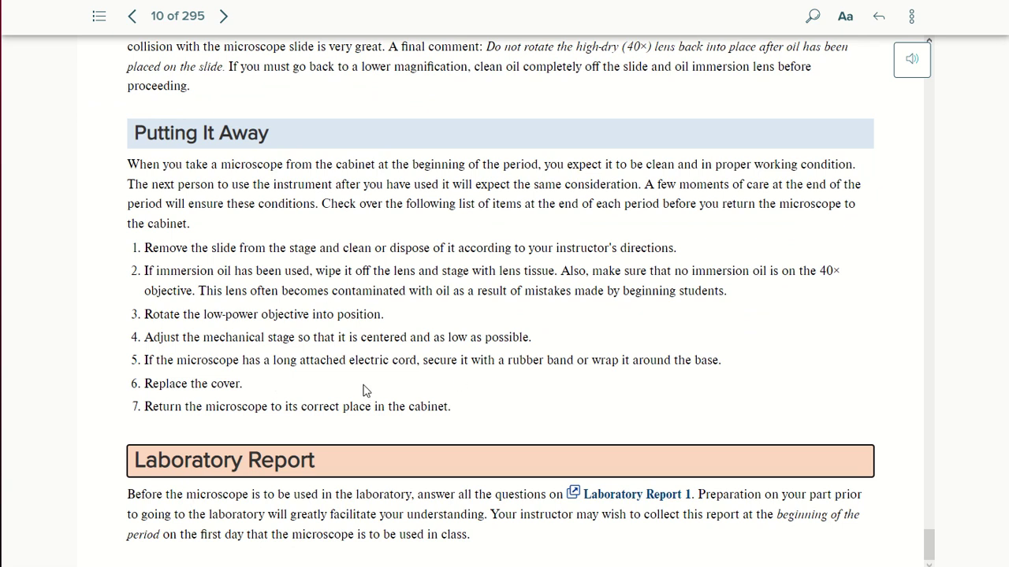
{"action": "left_click", "coordinate": [531, 501]}
{"action": "left_click_drag", "start_coordinate": [532, 501], "coordinate": [583, 517]}
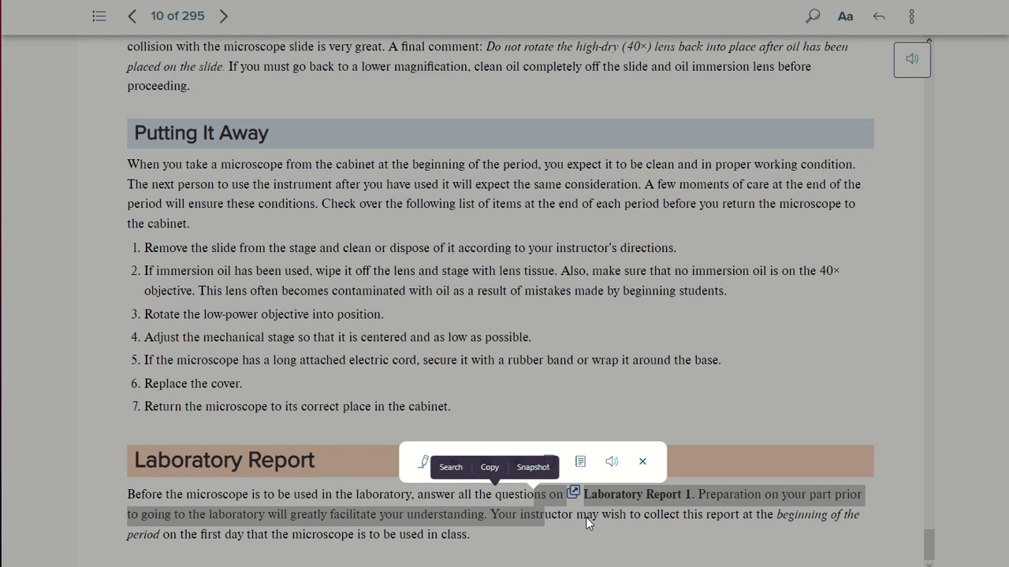
{"action": "left_click", "coordinate": [585, 517]}
{"action": "left_click", "coordinate": [628, 498]}
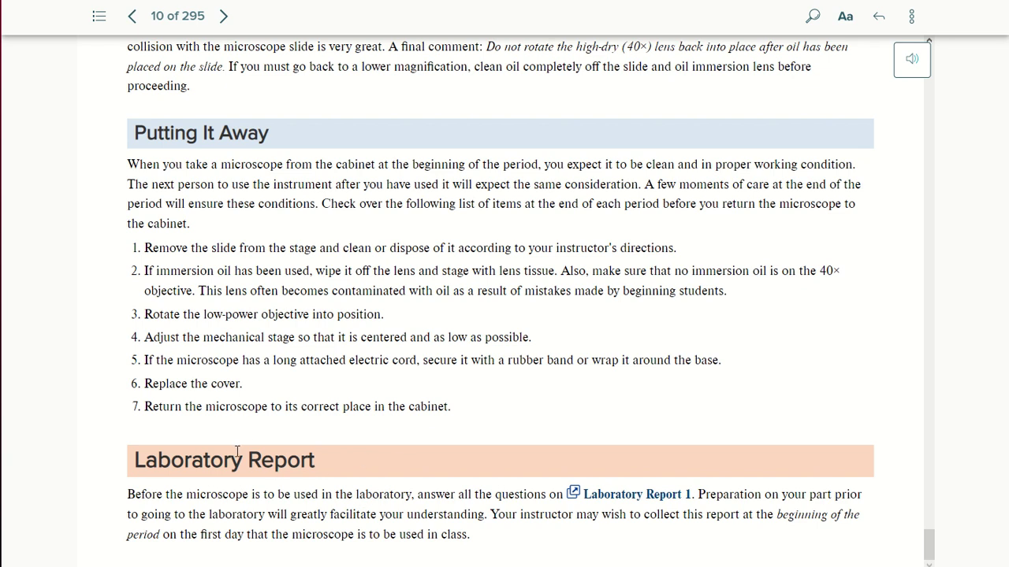
- Go to the Laboratory Report 1 page on Brightfield Microscopy and examine its short-answer and matching questions
{"action": "scroll", "coordinate": [236, 451], "scroll_direction": "up", "scroll_amount": 10}
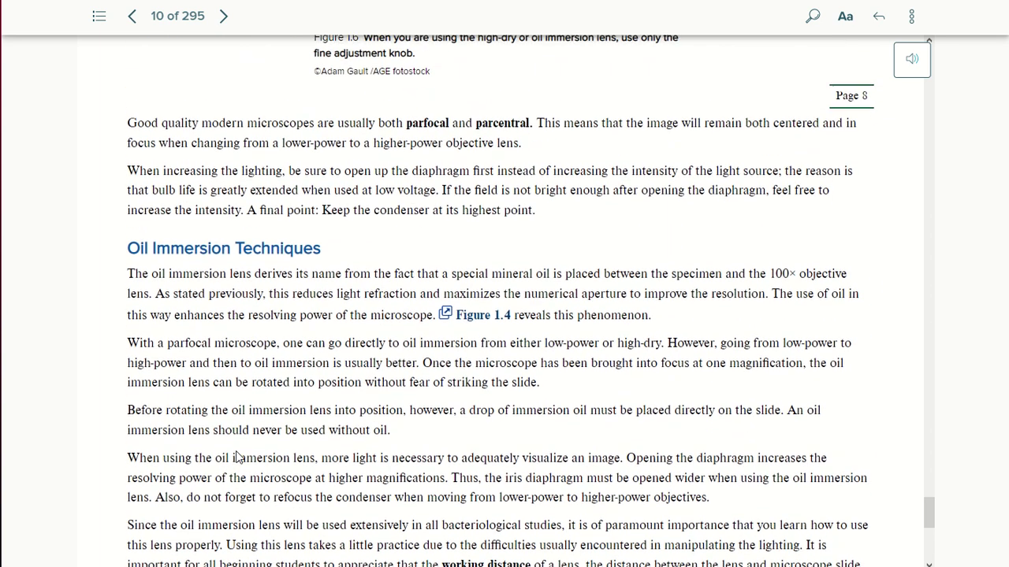
{"action": "scroll", "coordinate": [237, 456], "scroll_direction": "up", "scroll_amount": 3}
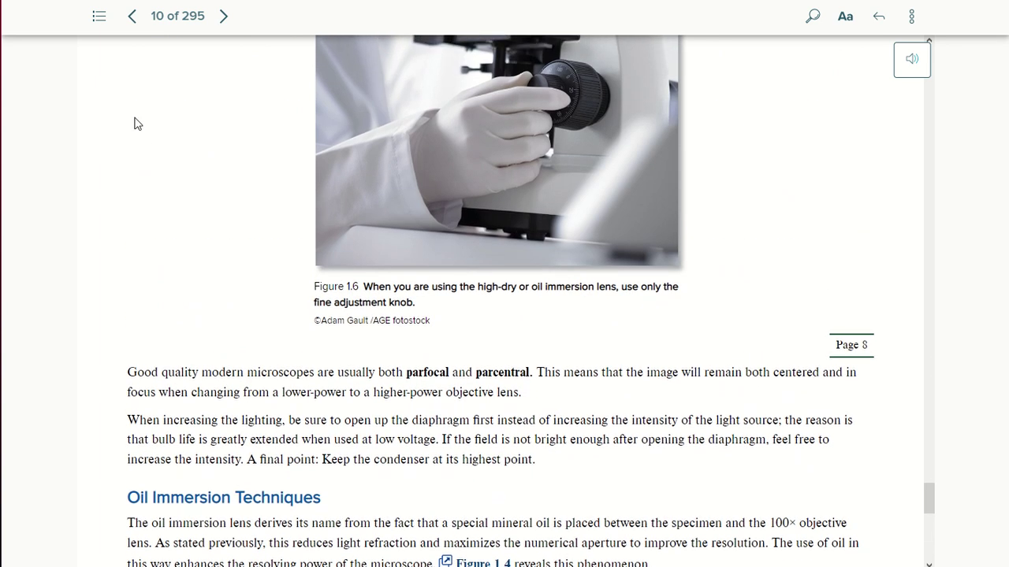
{"action": "left_click", "coordinate": [221, 17]}
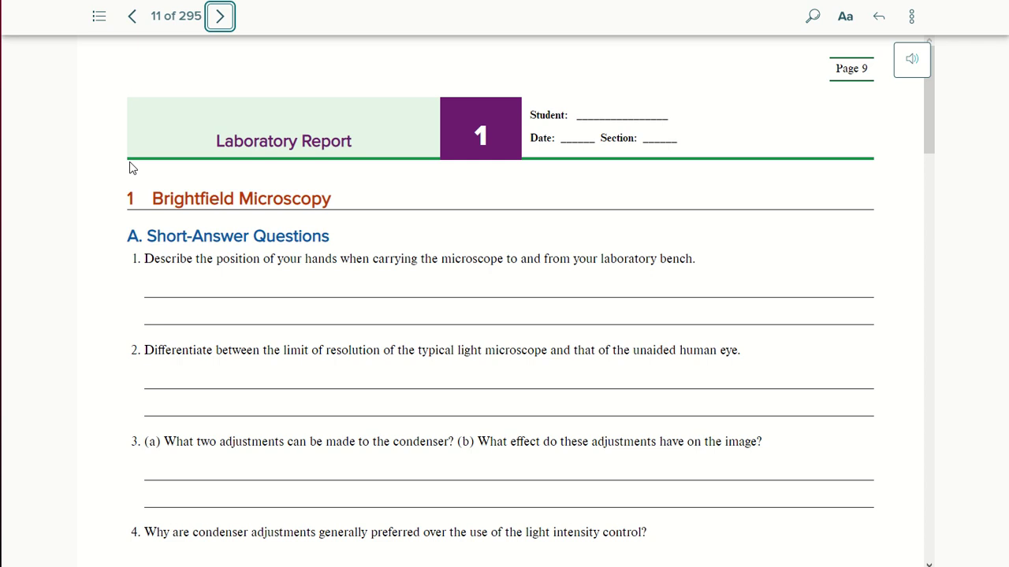
{"action": "scroll", "coordinate": [138, 240], "scroll_direction": "down", "scroll_amount": 8}
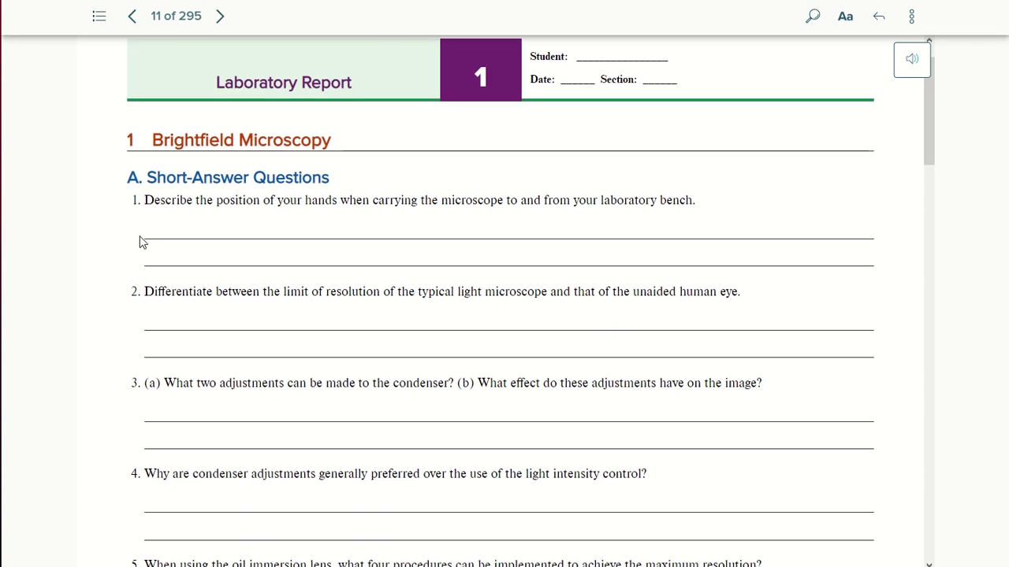
{"action": "scroll", "coordinate": [139, 242], "scroll_direction": "down", "scroll_amount": 7}
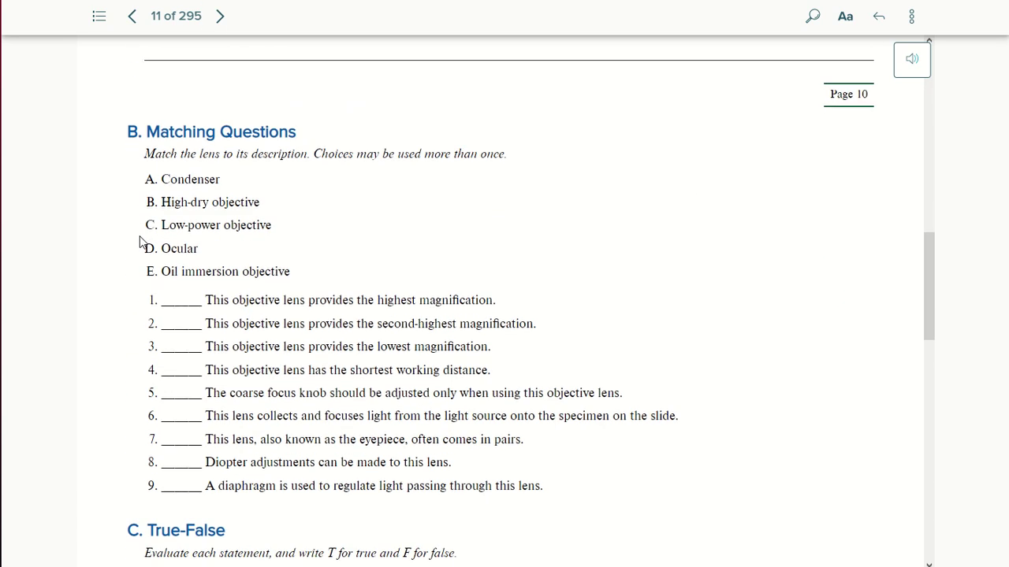
- Examine the matching, true-false and multiple-choice questions in Laboratory Report 1, including those on page 11
{"action": "scroll", "coordinate": [139, 242], "scroll_direction": "down", "scroll_amount": 8}
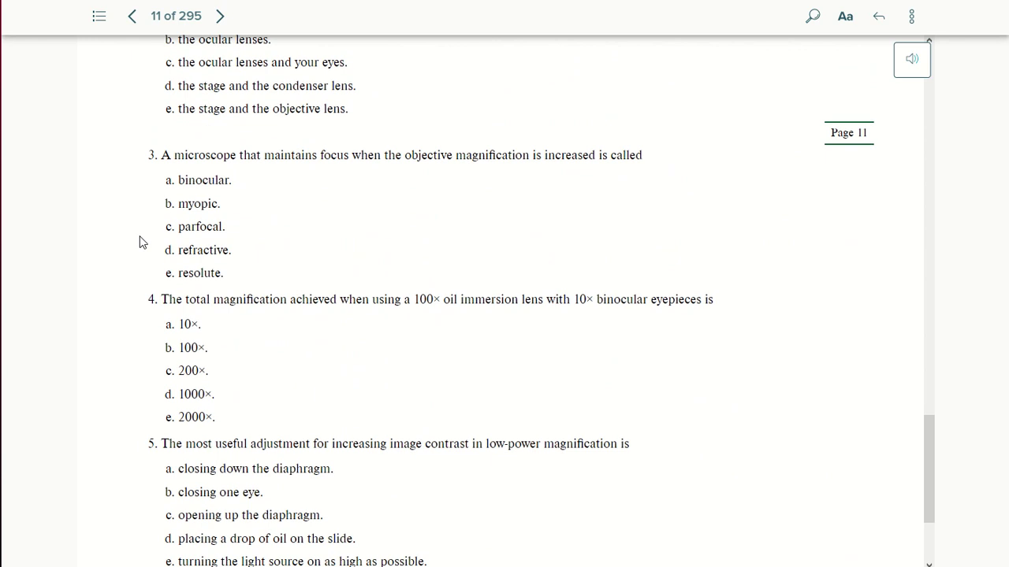
{"action": "scroll", "coordinate": [139, 242], "scroll_direction": "up", "scroll_amount": 20}
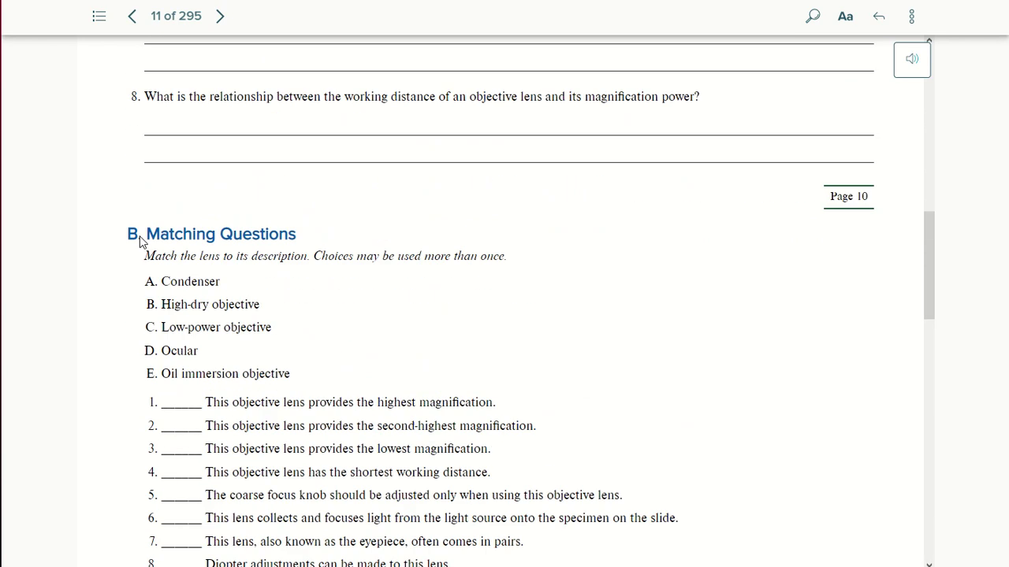
{"action": "scroll", "coordinate": [139, 242], "scroll_direction": "up", "scroll_amount": 4}
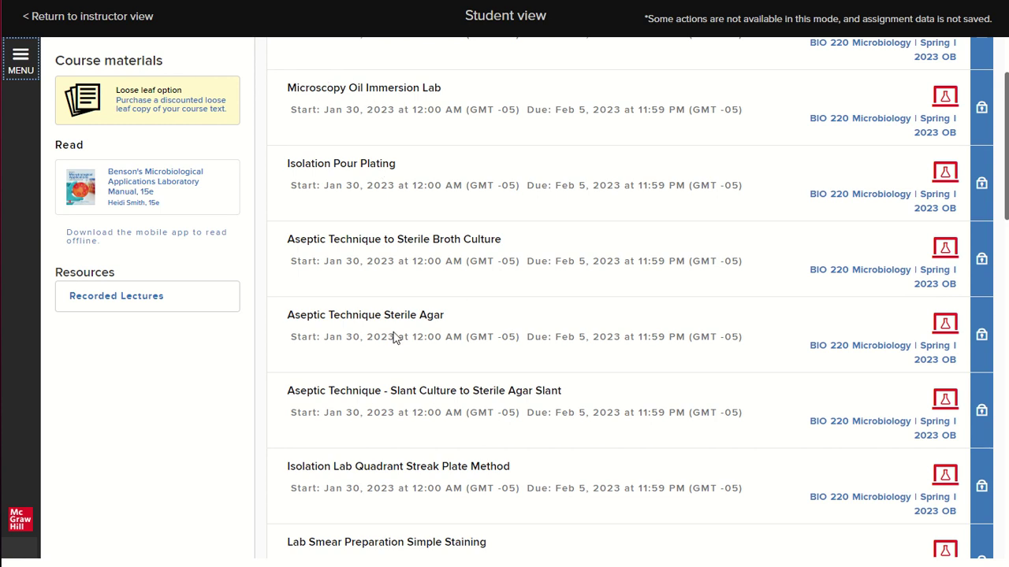
- Switch to the McGraw Hill Connect student view and look through the virtual lab assignments, including the staining labs
{"action": "scroll", "coordinate": [400, 396], "scroll_direction": "down", "scroll_amount": 3}
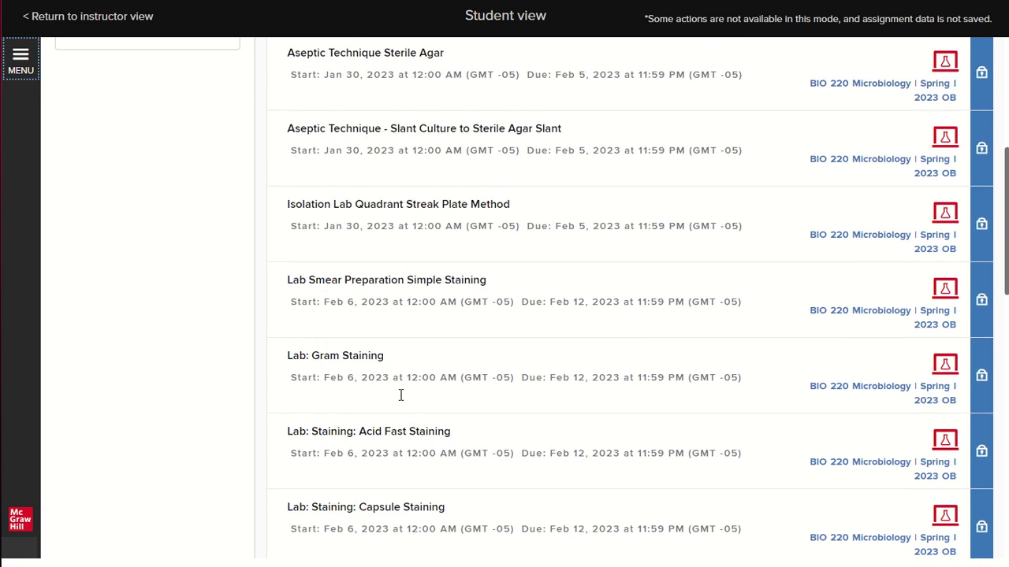
{"action": "scroll", "coordinate": [387, 443], "scroll_direction": "up", "scroll_amount": 5}
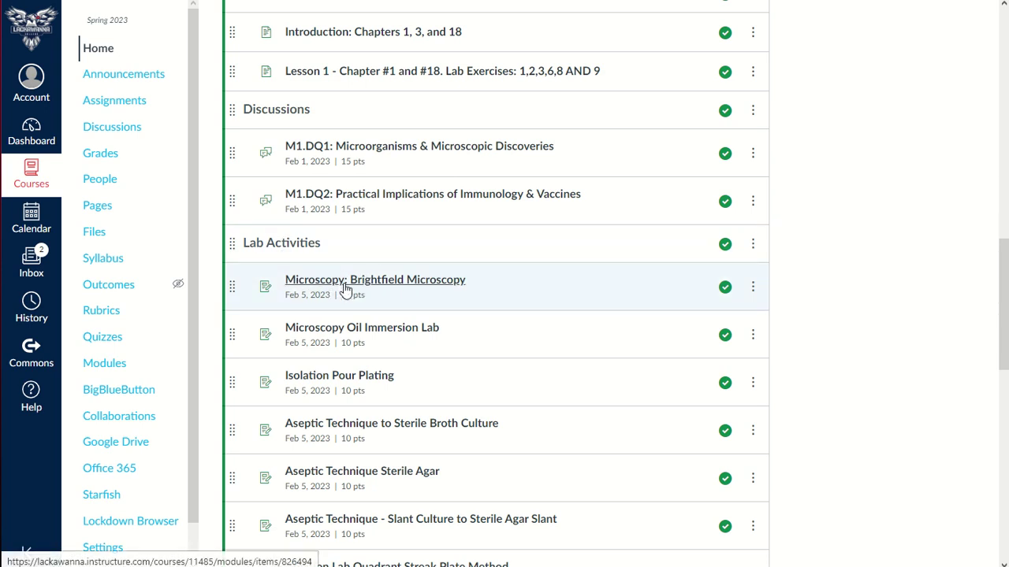
- Return to the Canvas course modules, open the Task 1: Class Introductions discussion and find its McGraw Hill Connect video
{"action": "scroll", "coordinate": [326, 152], "scroll_direction": "up", "scroll_amount": 10}
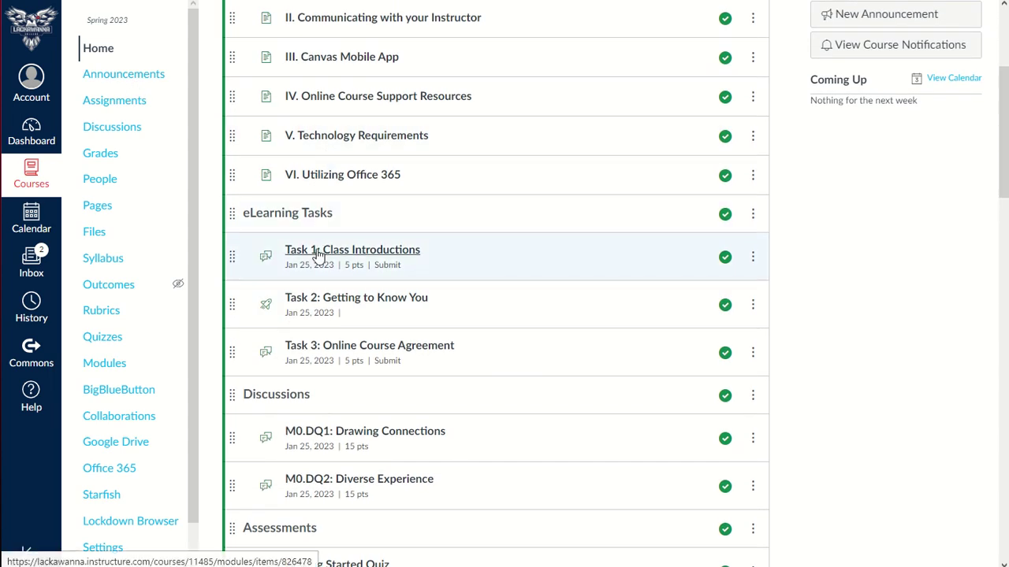
{"action": "left_click", "coordinate": [317, 250]}
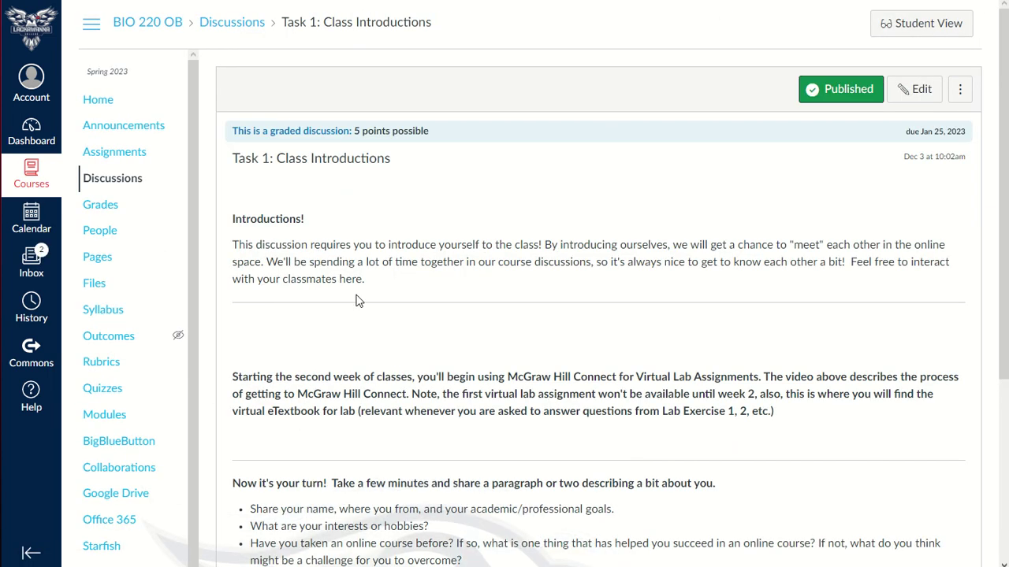
{"action": "scroll", "coordinate": [355, 299], "scroll_direction": "down", "scroll_amount": 1}
{"action": "scroll", "coordinate": [356, 295], "scroll_direction": "down", "scroll_amount": 1}
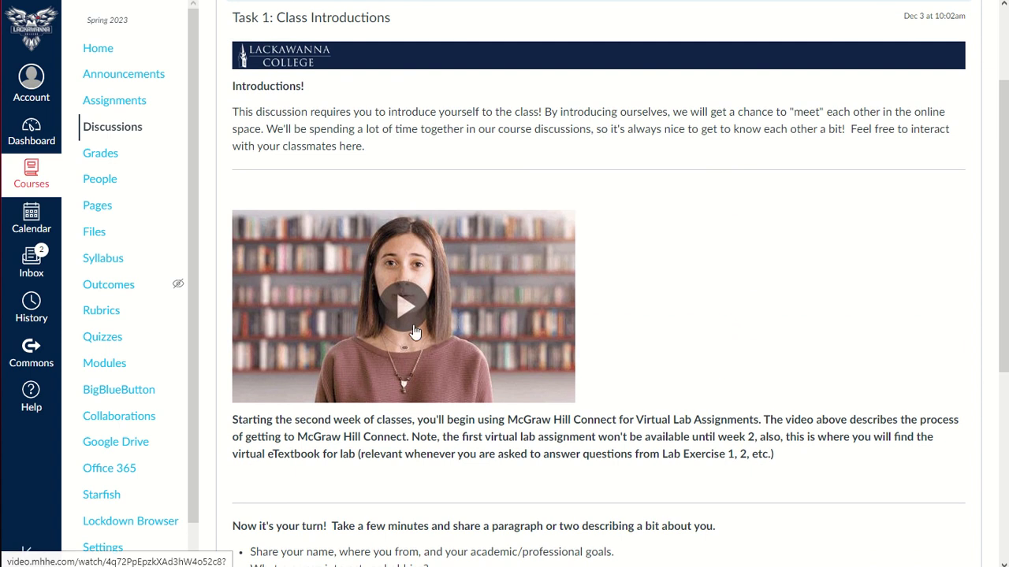